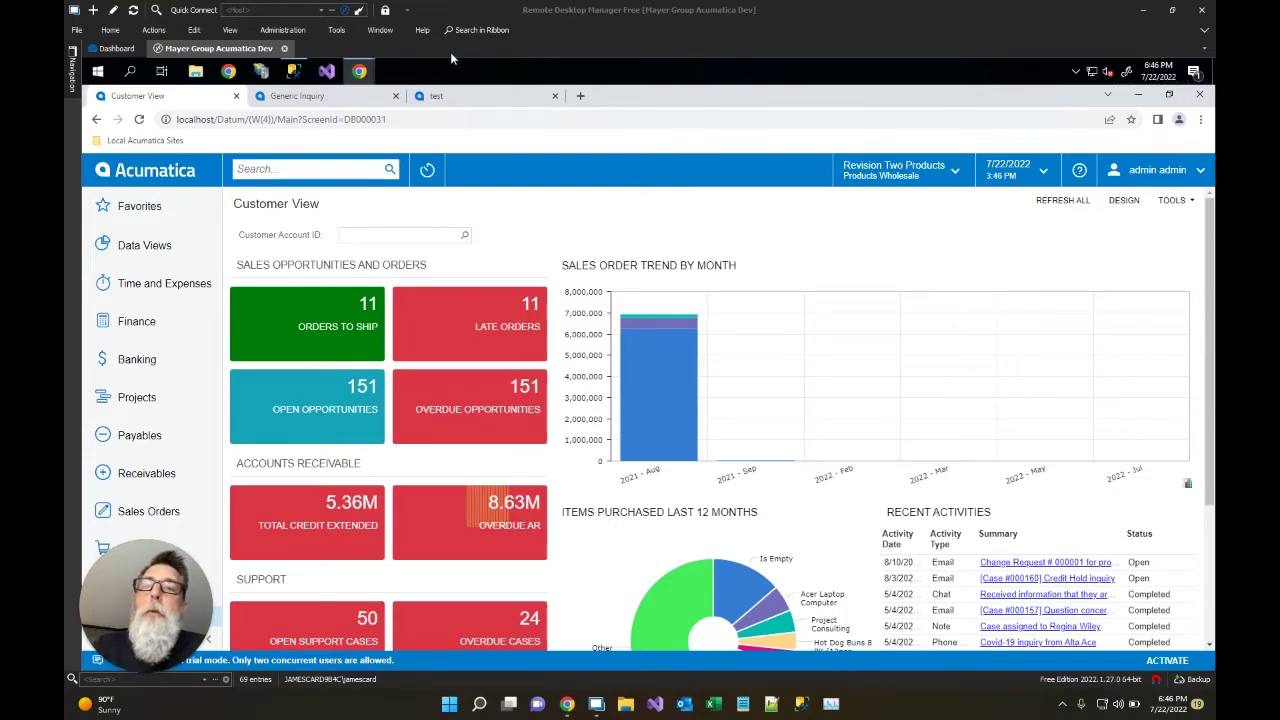
- Switch to SQL Server Management Studio and review the CREATE VIEW script for MGPaintProduction, including its UNION of two SELECT statements
{"action": "left_click", "coordinate": [293, 71]}
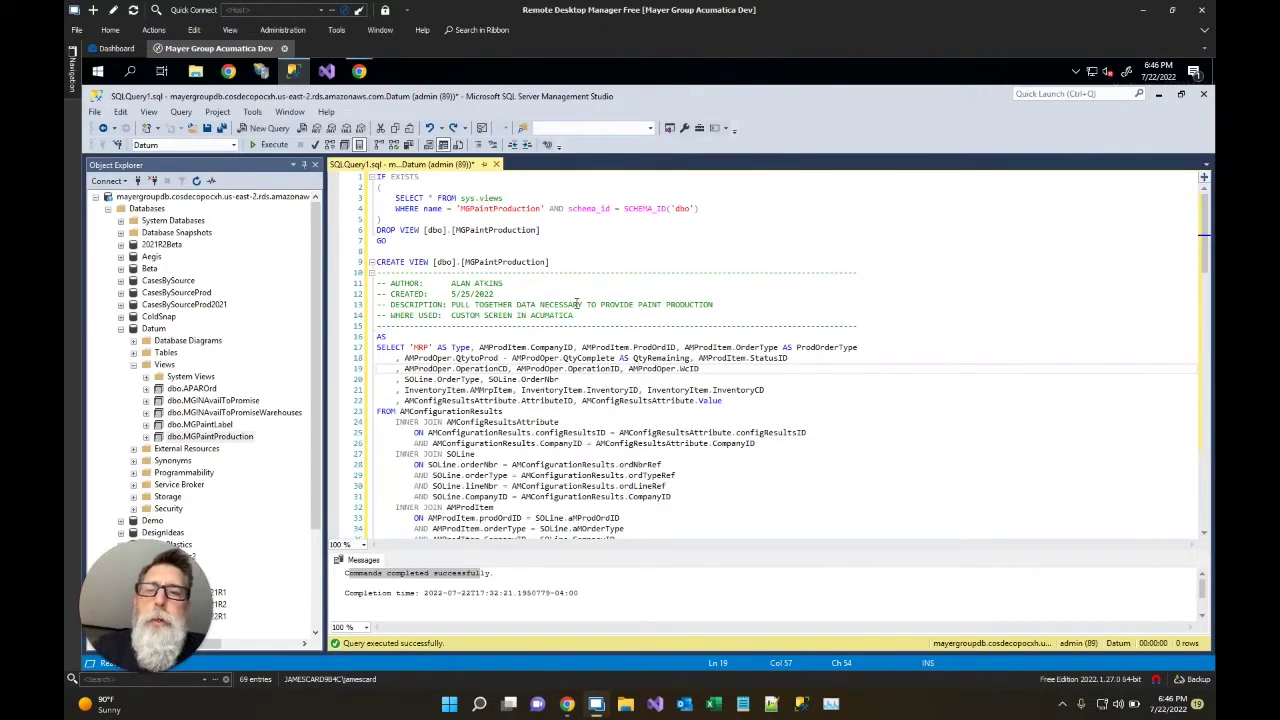
{"action": "scroll", "coordinate": [476, 427], "scroll_direction": "down", "scroll_amount": 6}
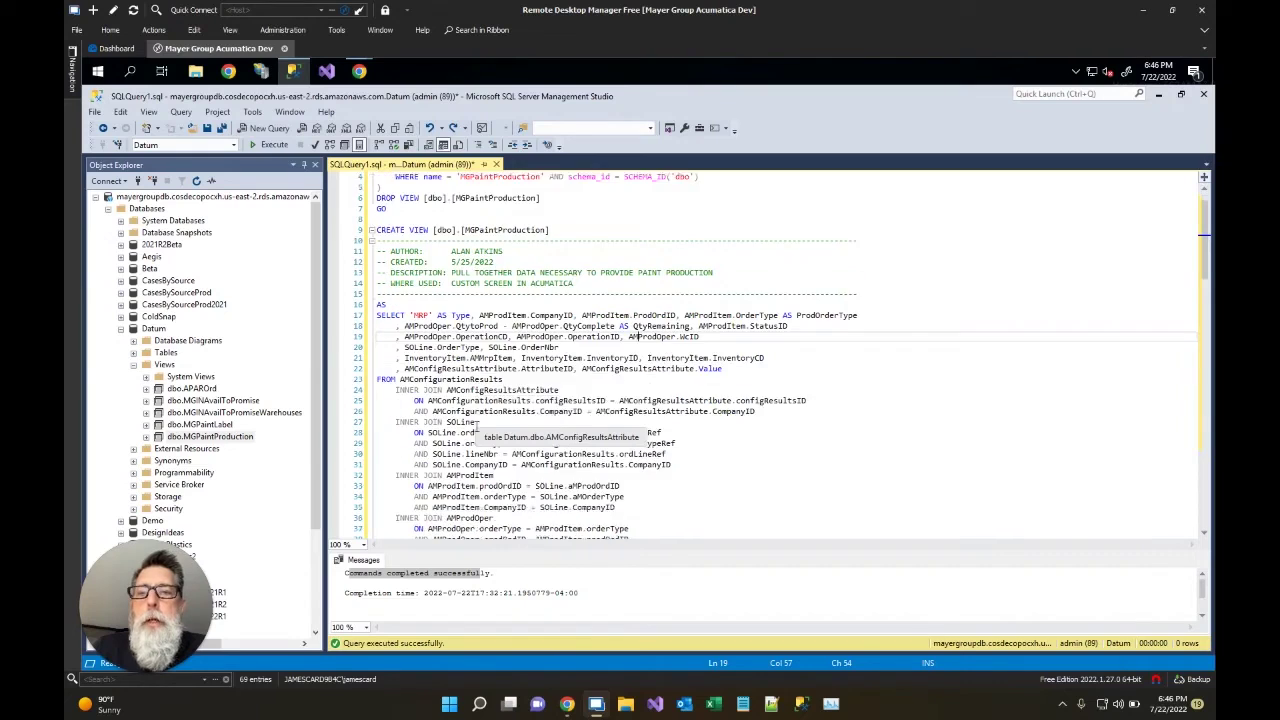
{"action": "scroll", "coordinate": [476, 427], "scroll_direction": "down", "scroll_amount": 1}
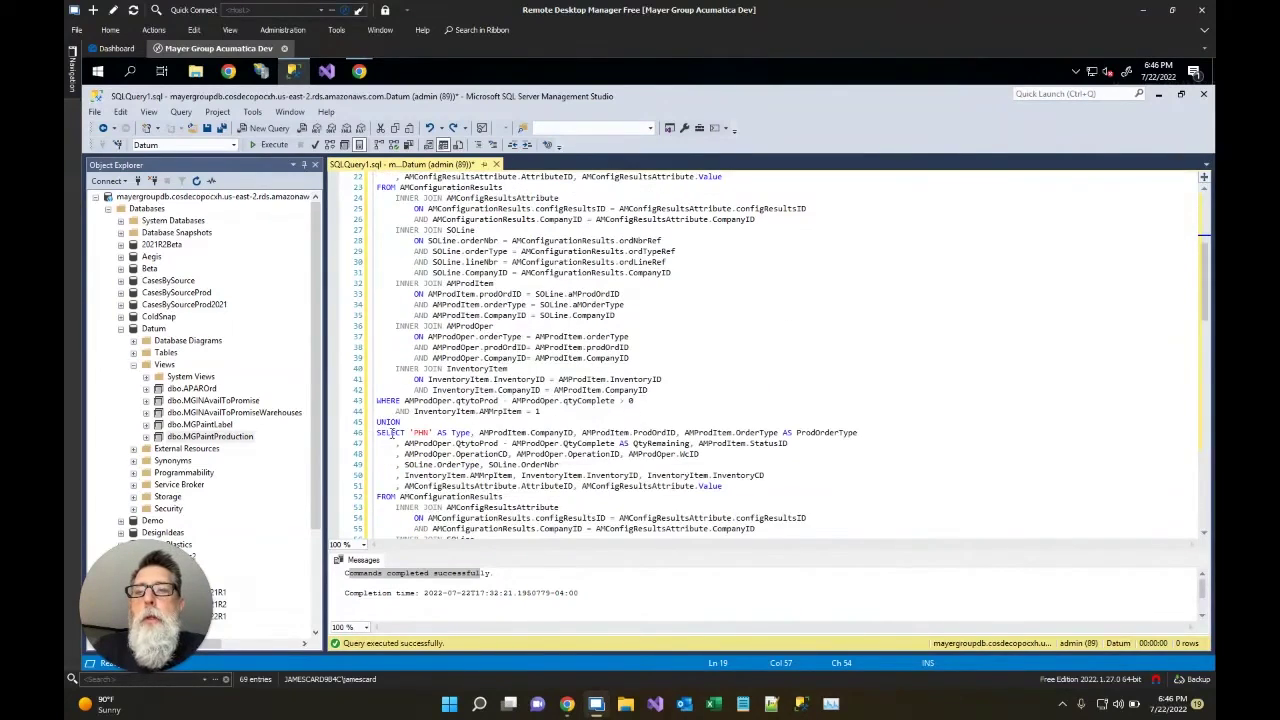
{"action": "double_click", "coordinate": [405, 422]}
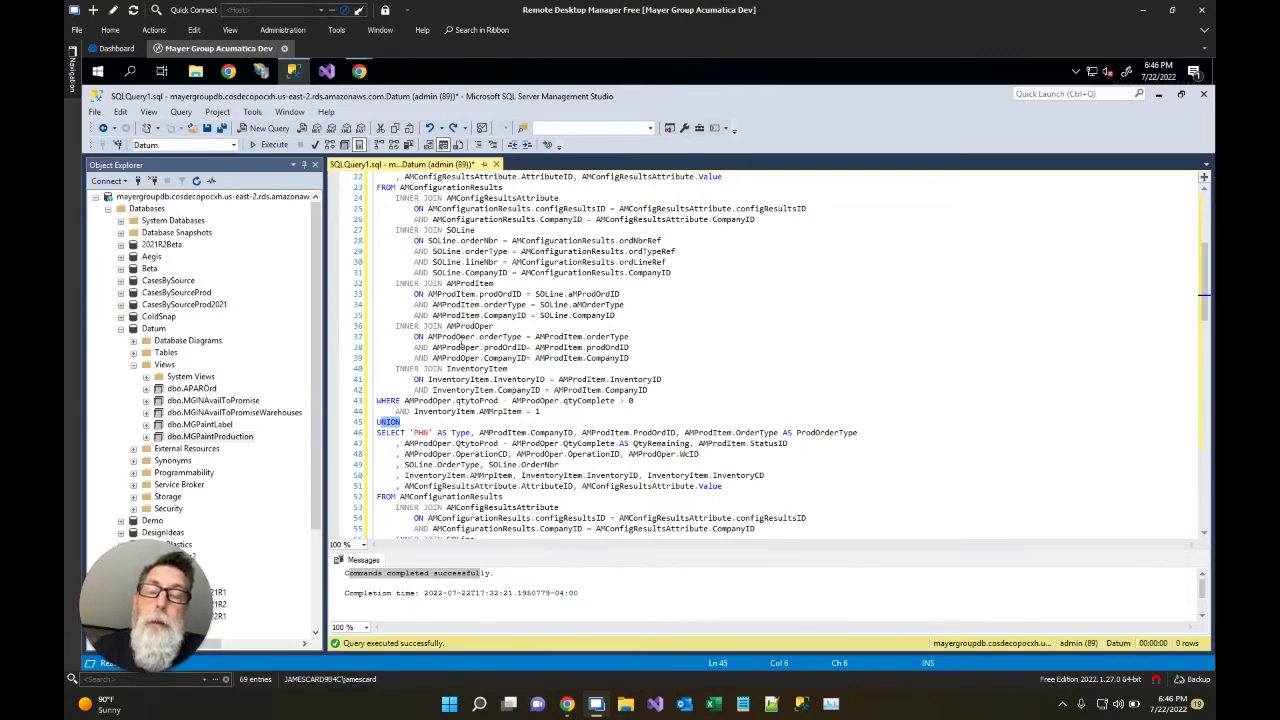
{"action": "scroll", "coordinate": [480, 335], "scroll_direction": "up", "scroll_amount": 7}
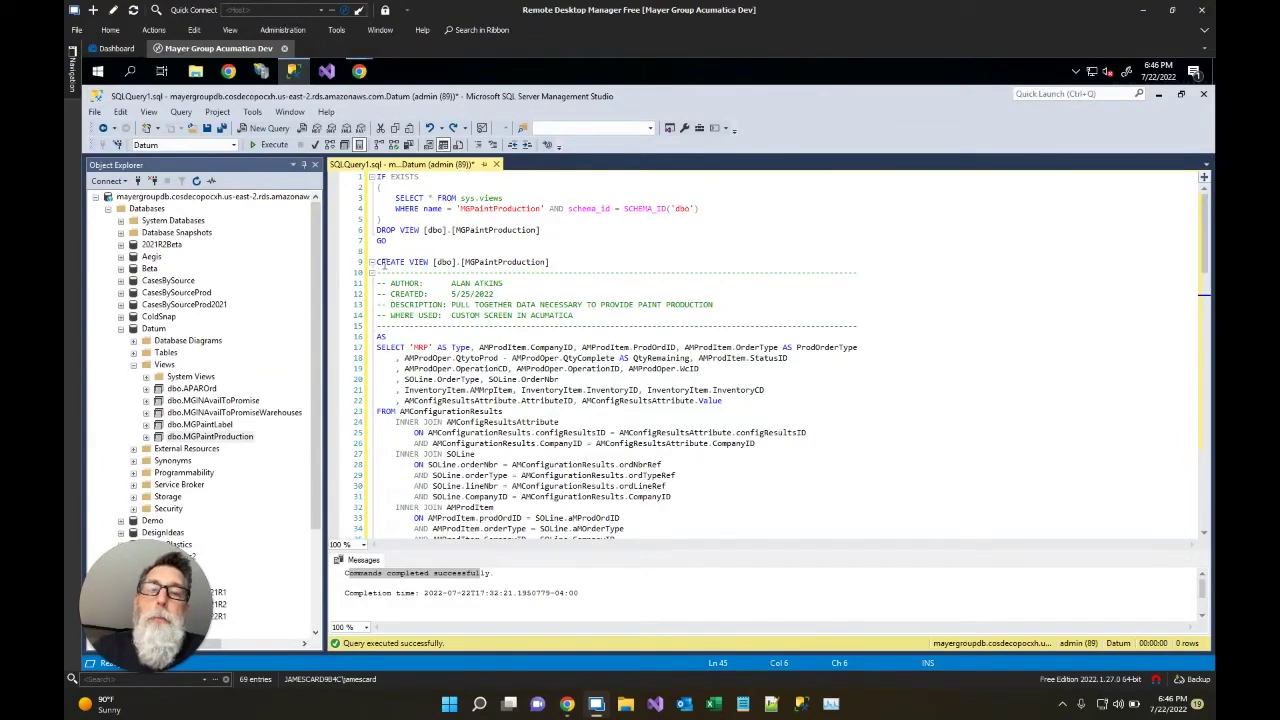
{"action": "left_click", "coordinate": [511, 369]}
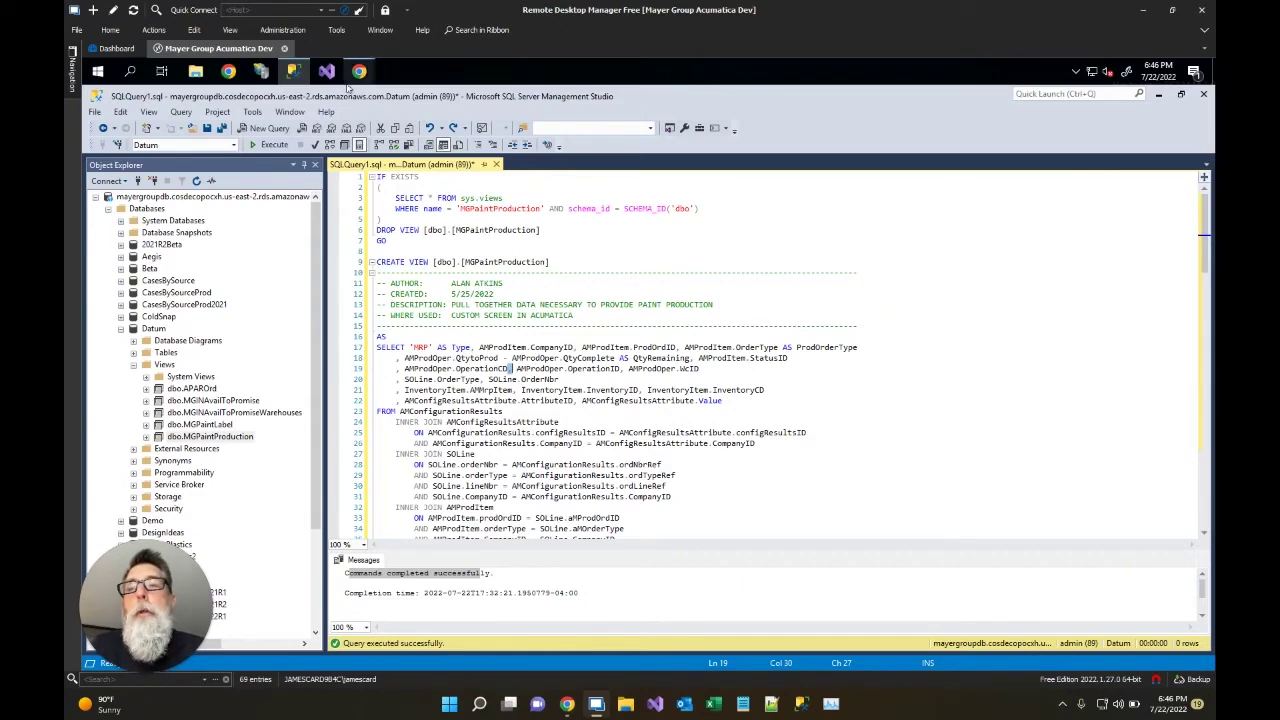
- Switch to the Acumatica Customization Project Editor and inspect the CREATE VIEW statement in the MGPaintProduction database script
{"action": "mouse_move", "coordinate": [359, 72]}
{"action": "left_click", "coordinate": [416, 158]}
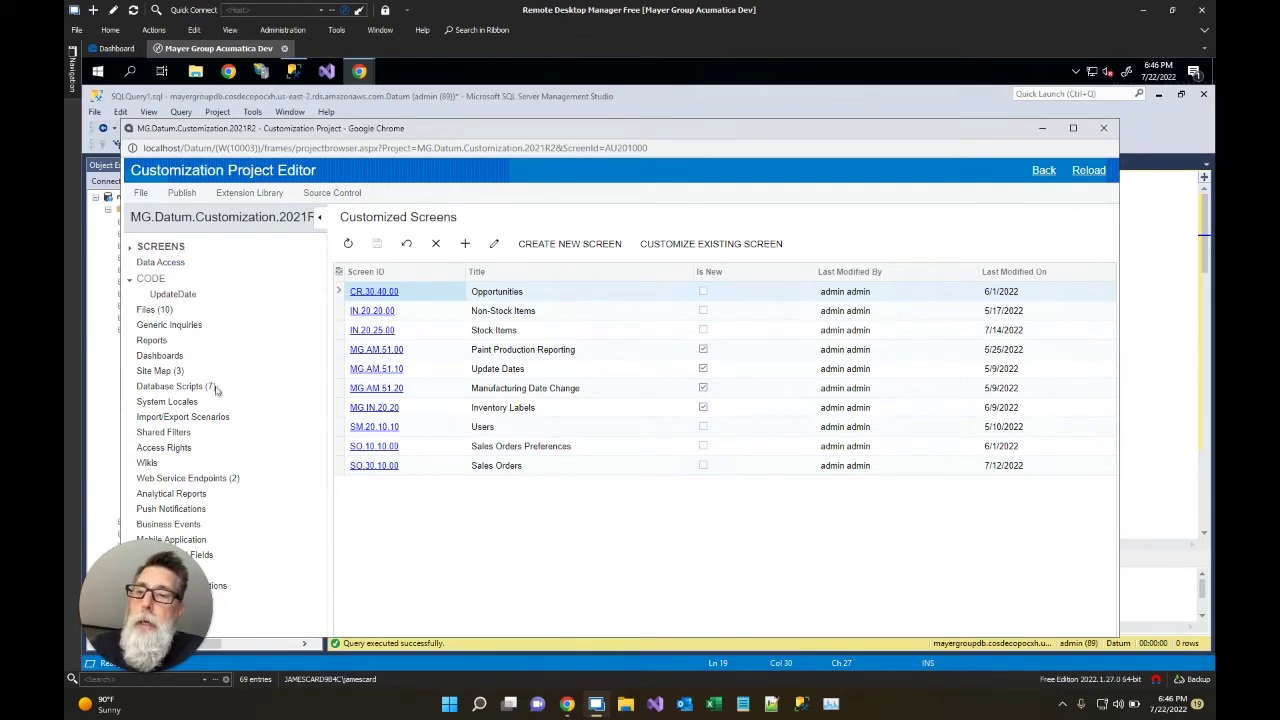
{"action": "left_click", "coordinate": [175, 387]}
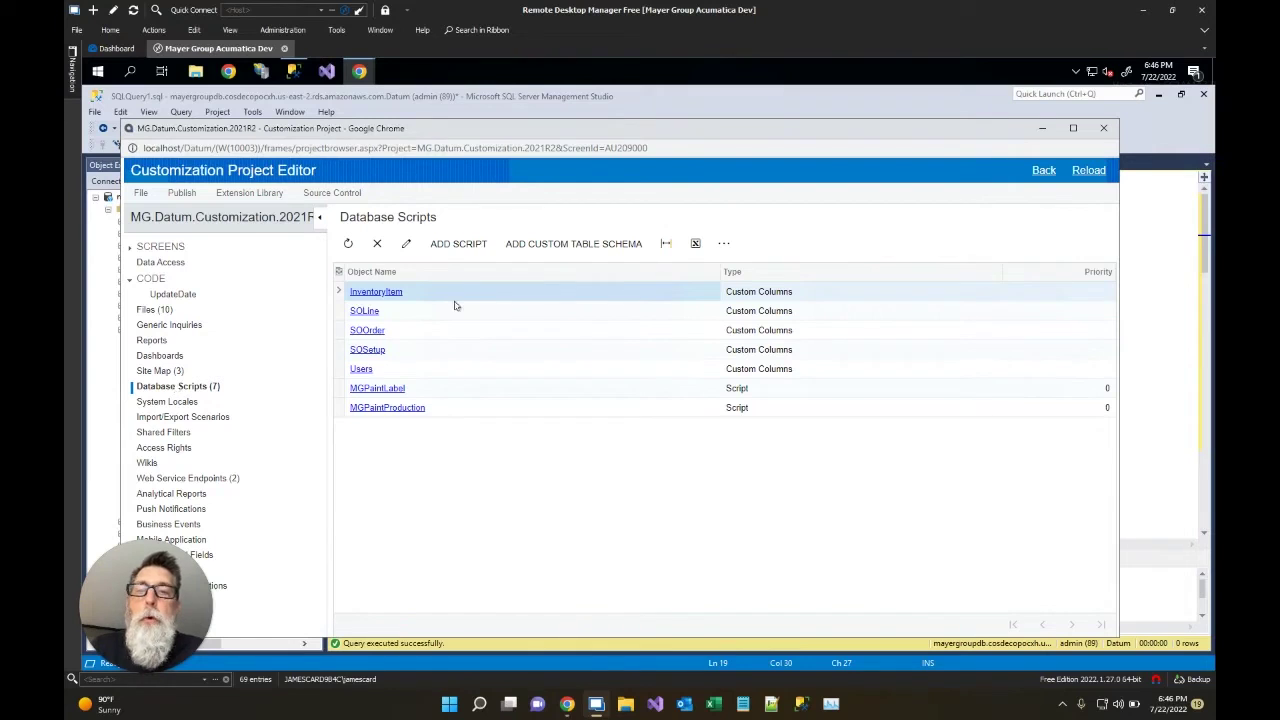
{"action": "left_click", "coordinate": [365, 409]}
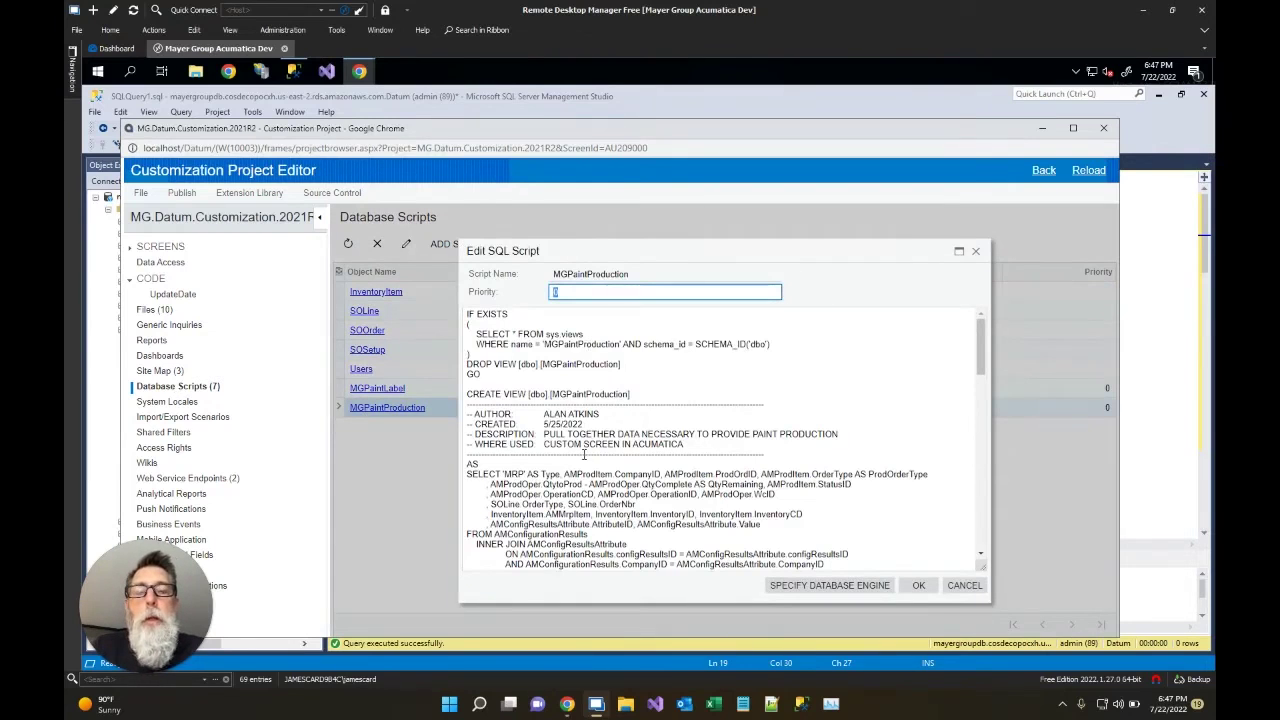
{"action": "left_click_drag", "start_coordinate": [471, 394], "coordinate": [652, 394]}
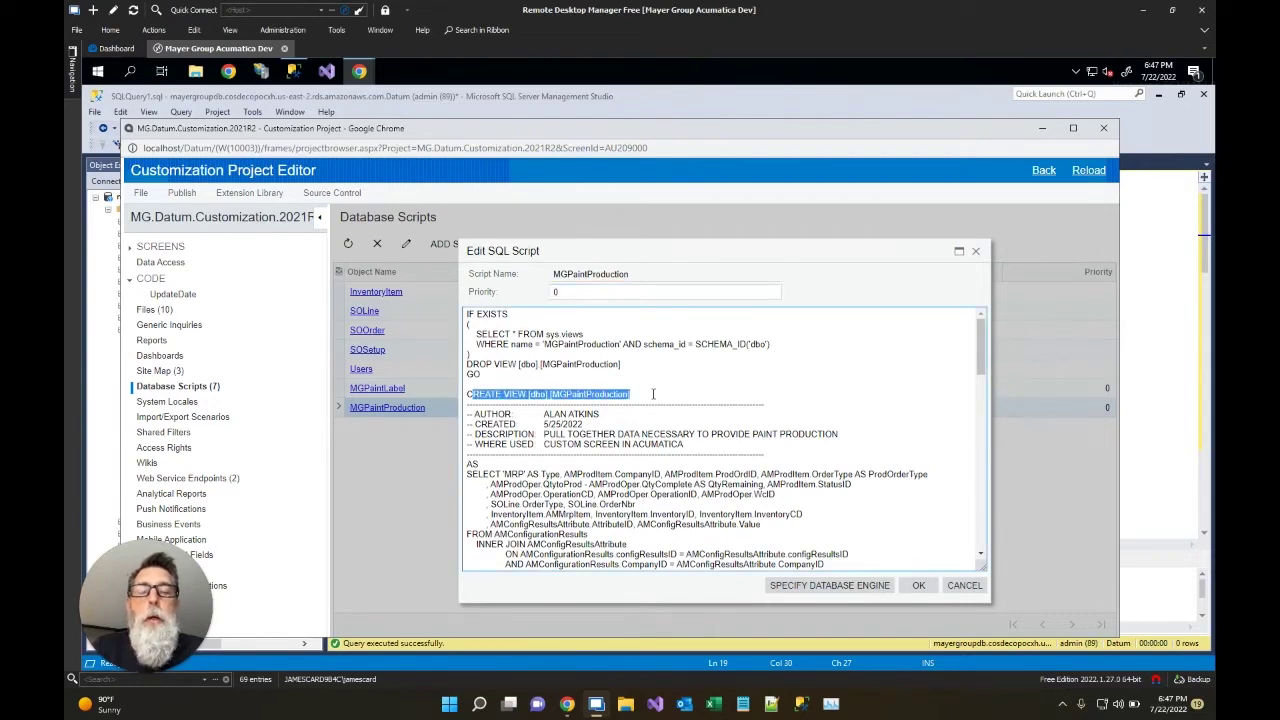
{"action": "left_click", "coordinate": [918, 585]}
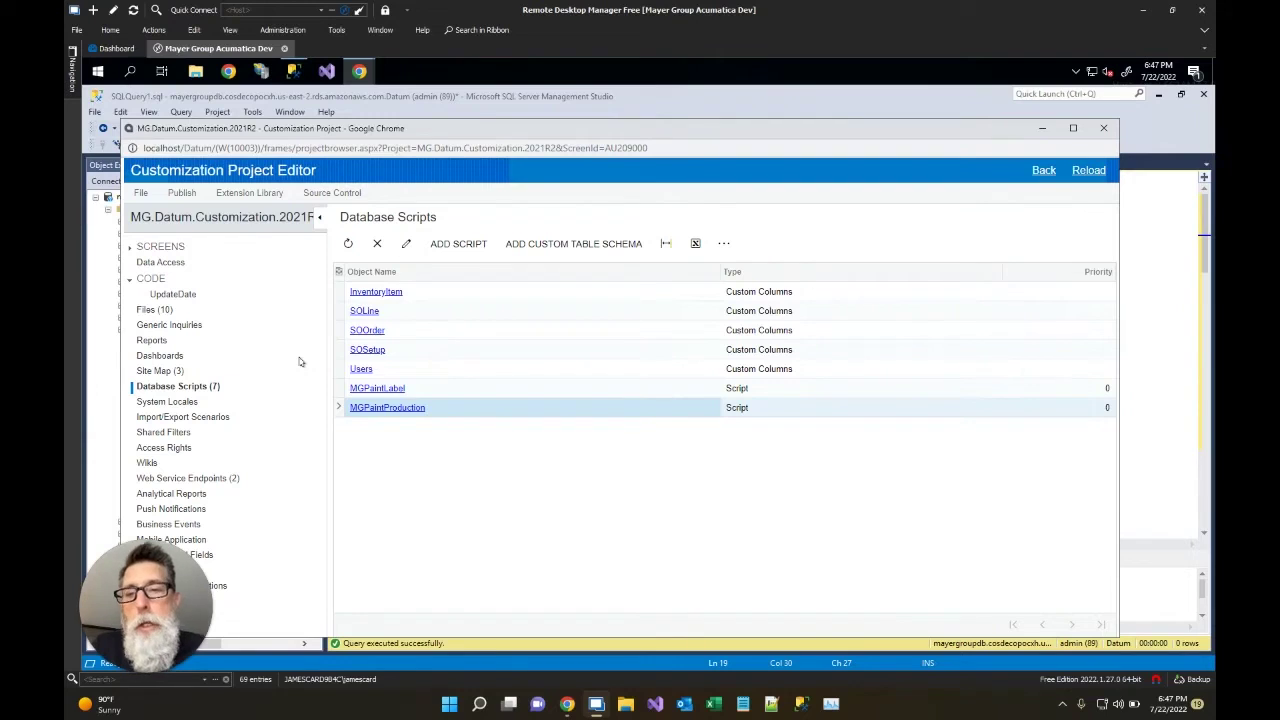
- Start a new code file in the customization project, using the New DAC file template
{"action": "left_click", "coordinate": [158, 278]}
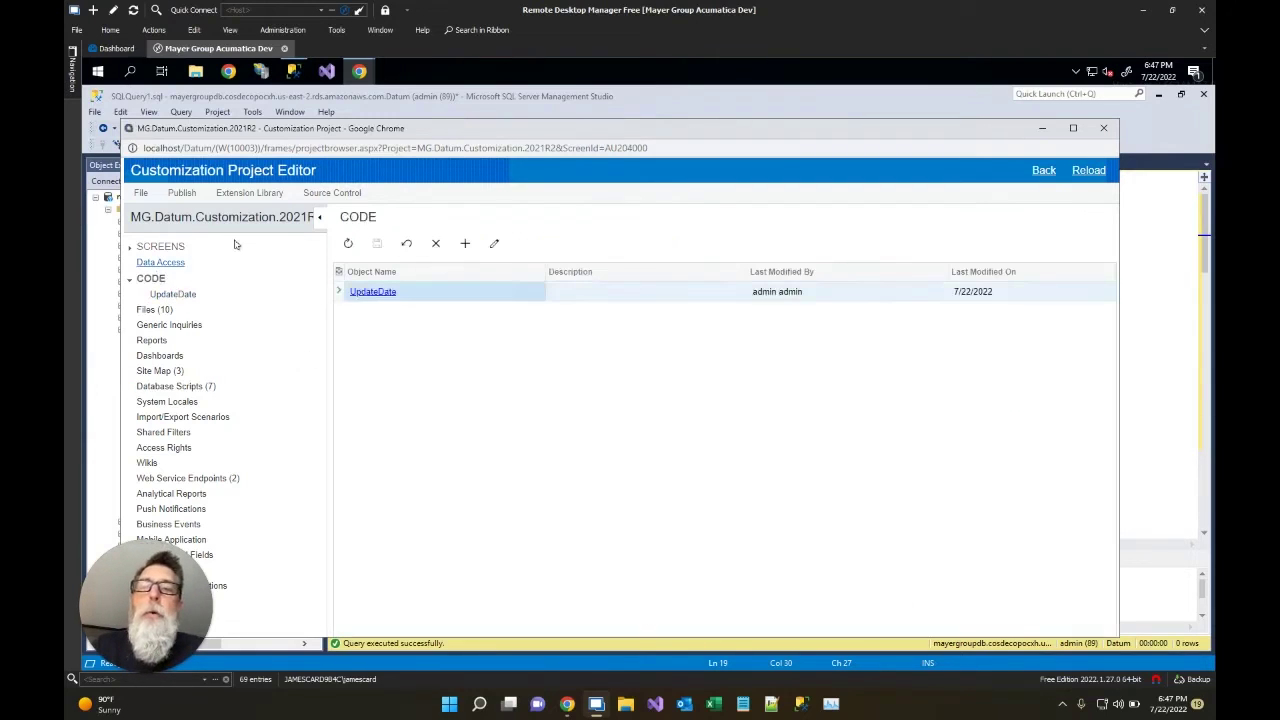
{"action": "left_click", "coordinate": [465, 244]}
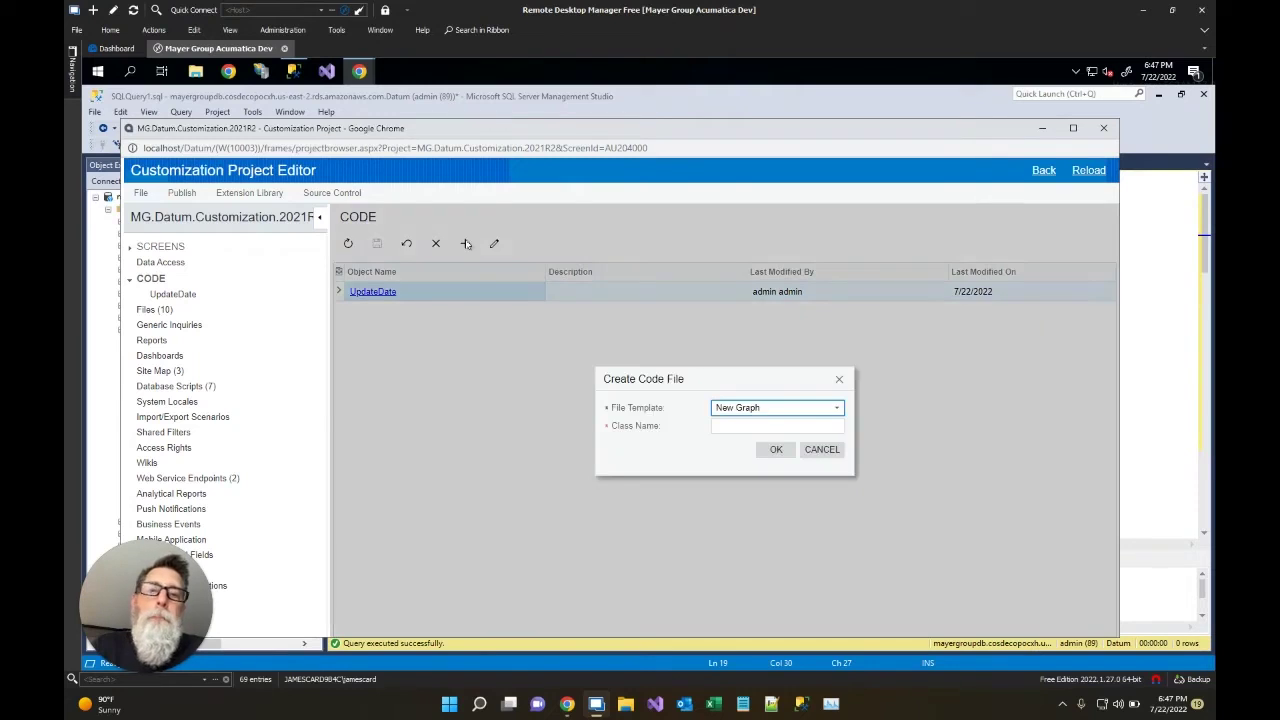
{"action": "left_click", "coordinate": [836, 409]}
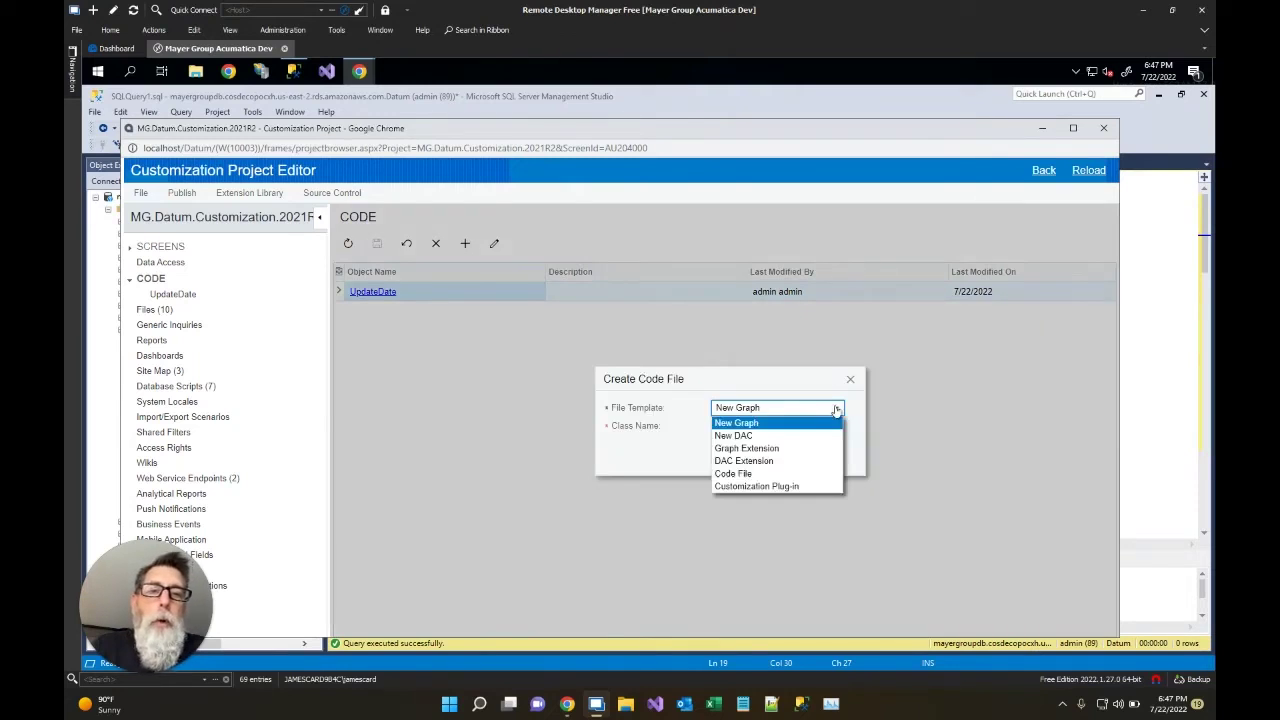
{"action": "left_click", "coordinate": [765, 441]}
{"action": "left_click", "coordinate": [739, 427]}
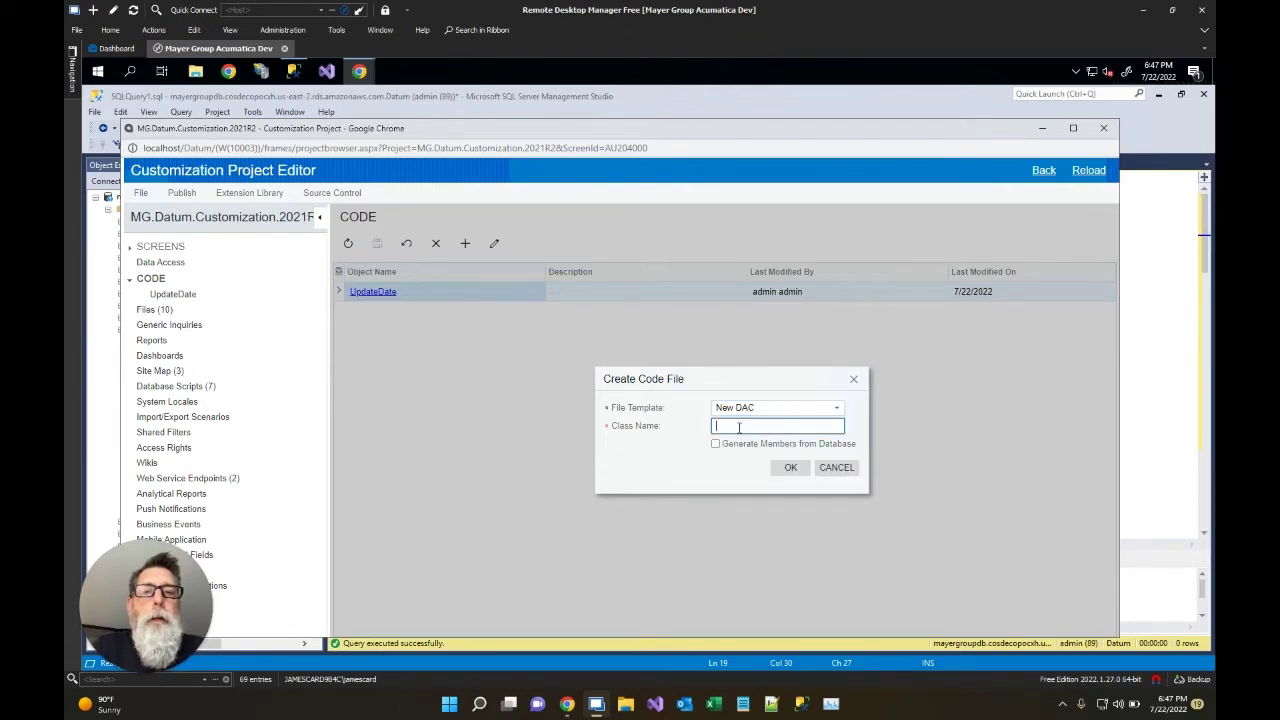
- Copy the view name MGPaintProduction from the SQL script in Management Studio and enter it as the new DAC's class name
{"action": "left_click", "coordinate": [1157, 325]}
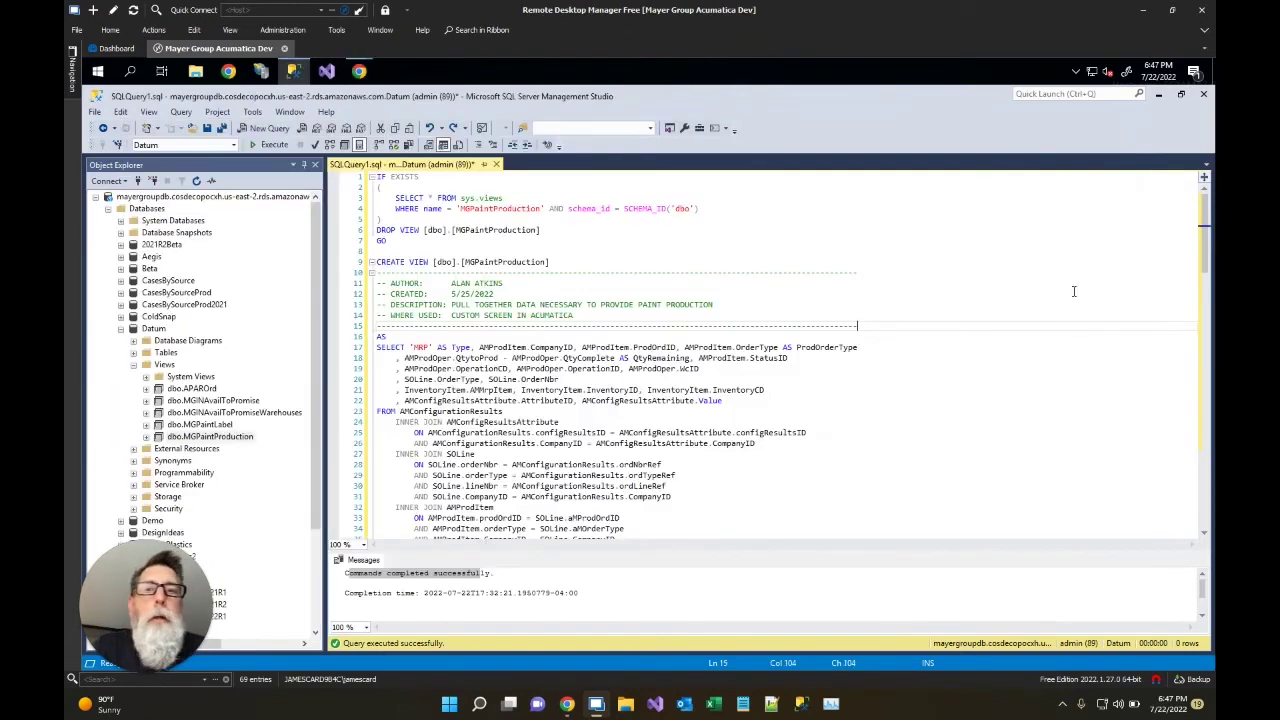
{"action": "left_click_drag", "start_coordinate": [465, 262], "coordinate": [549, 262]}
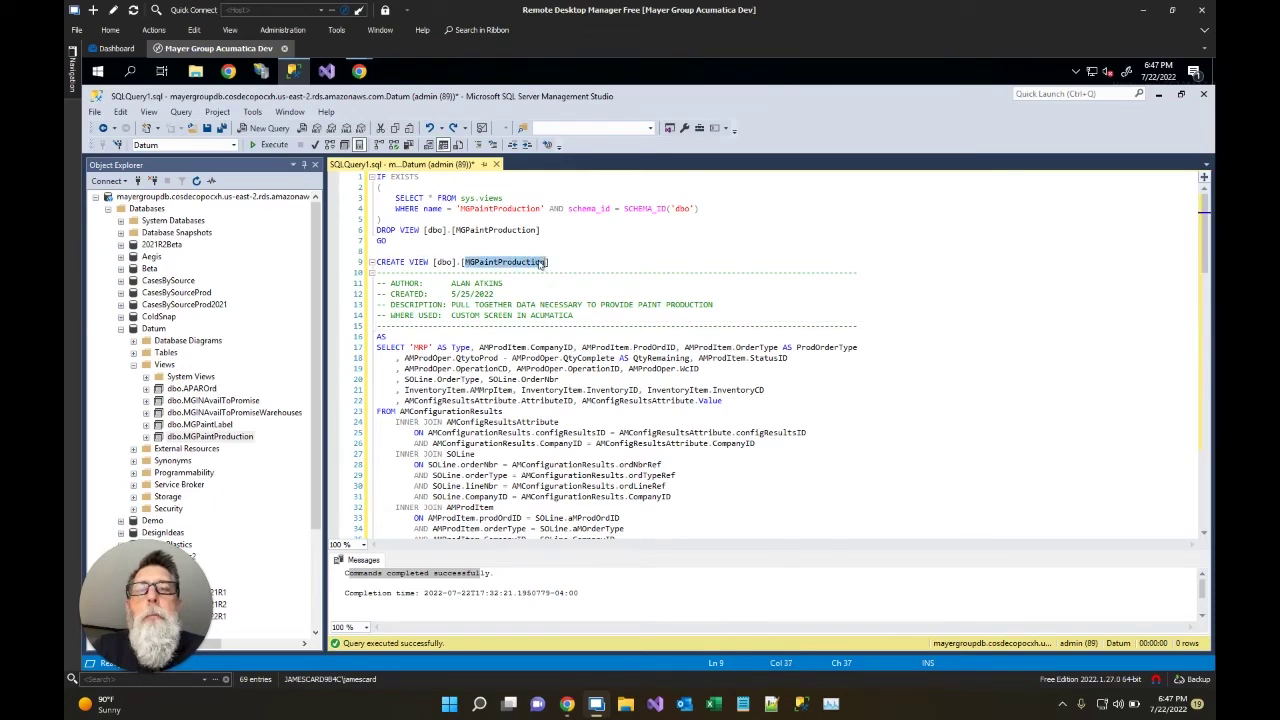
{"action": "right_click", "coordinate": [542, 264]}
{"action": "left_click", "coordinate": [572, 286]}
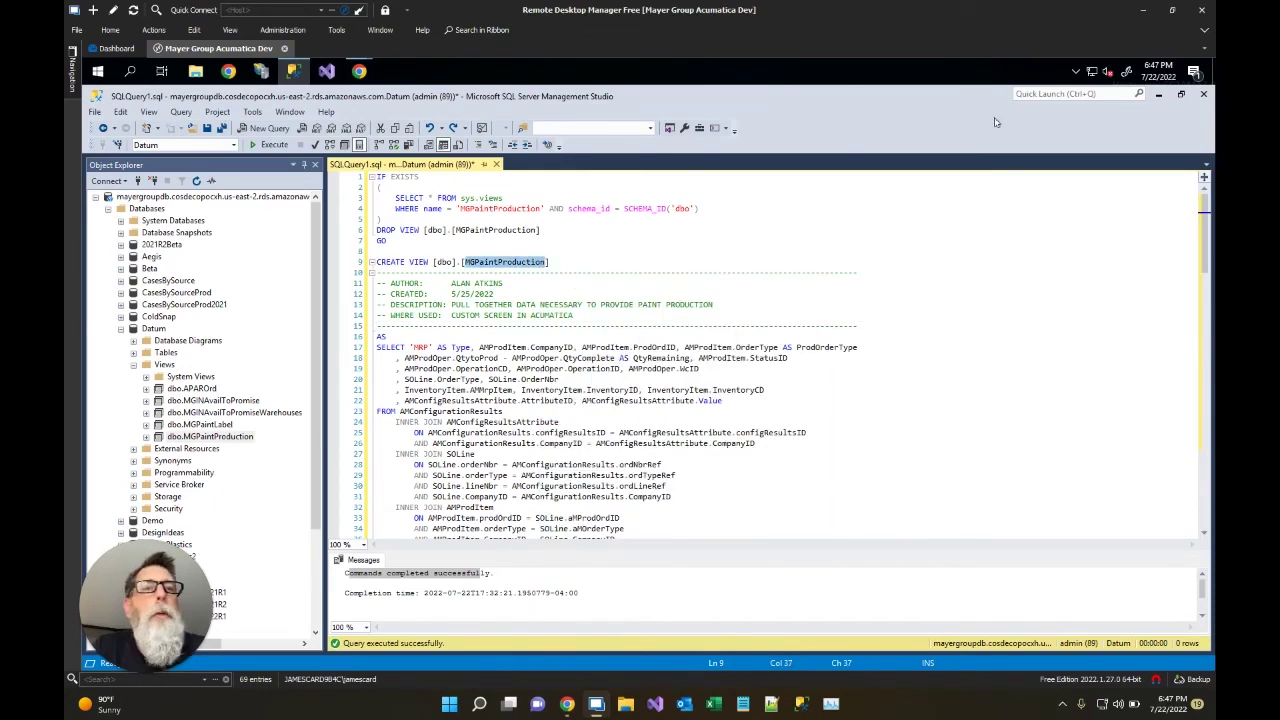
{"action": "left_click", "coordinate": [1158, 94]}
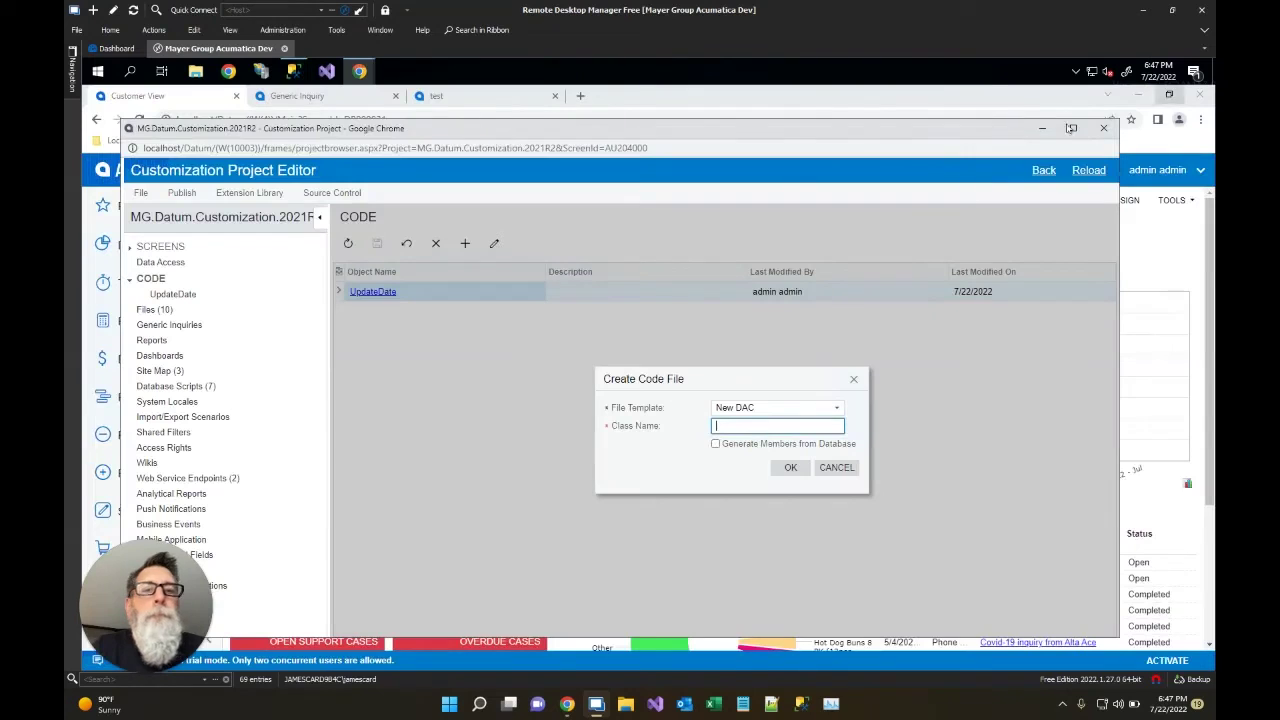
{"action": "right_click", "coordinate": [753, 427]}
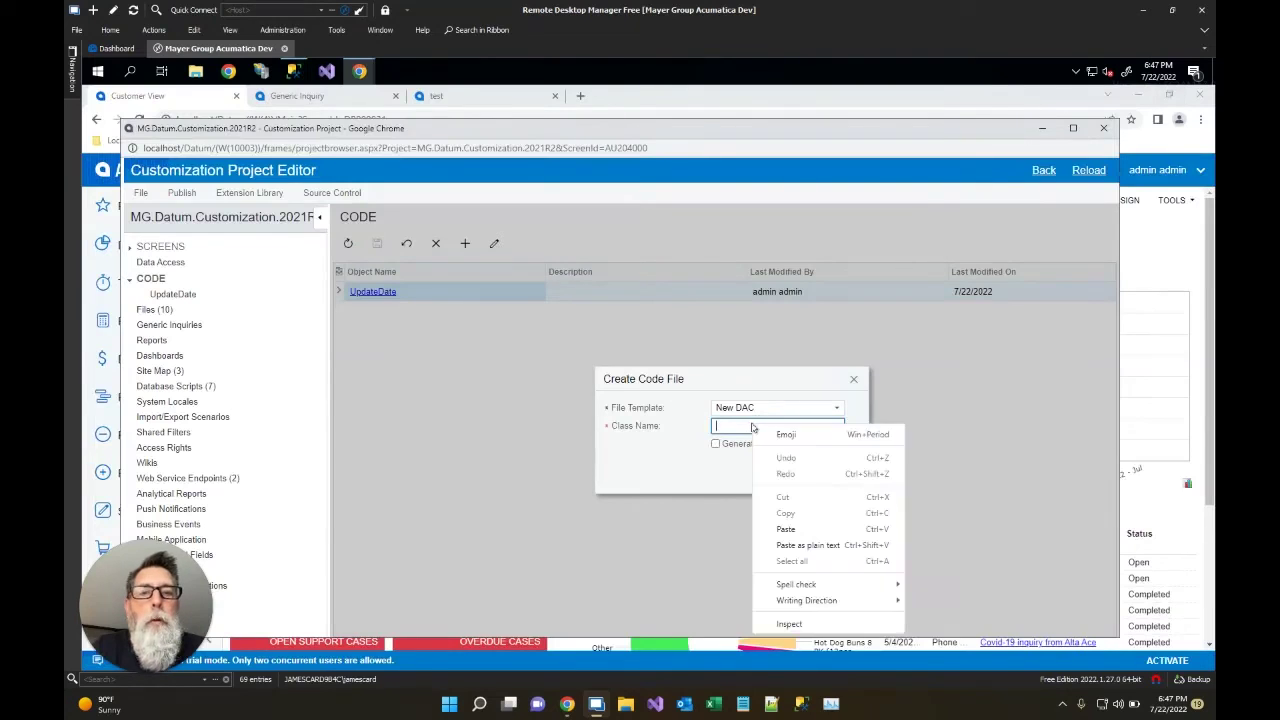
{"action": "left_click", "coordinate": [793, 529]}
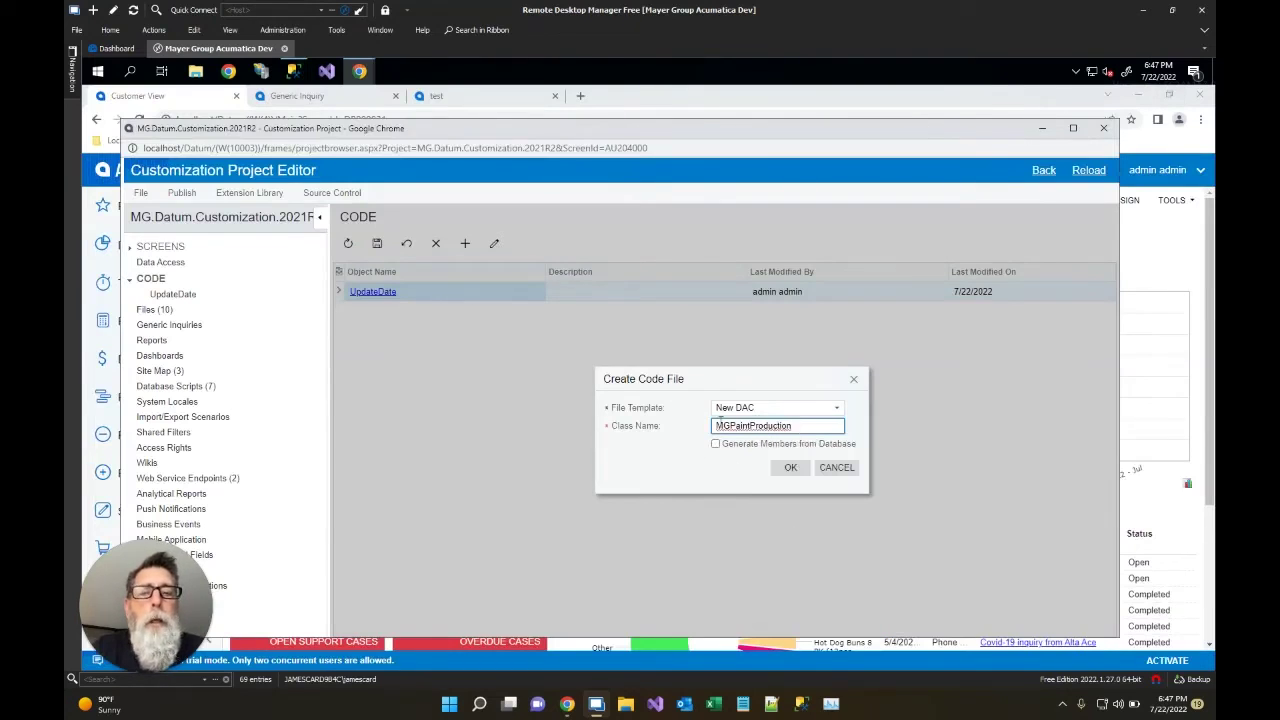
- Create the DAC with its members generated from the database and highlight its class declaration
{"action": "left_click", "coordinate": [716, 444]}
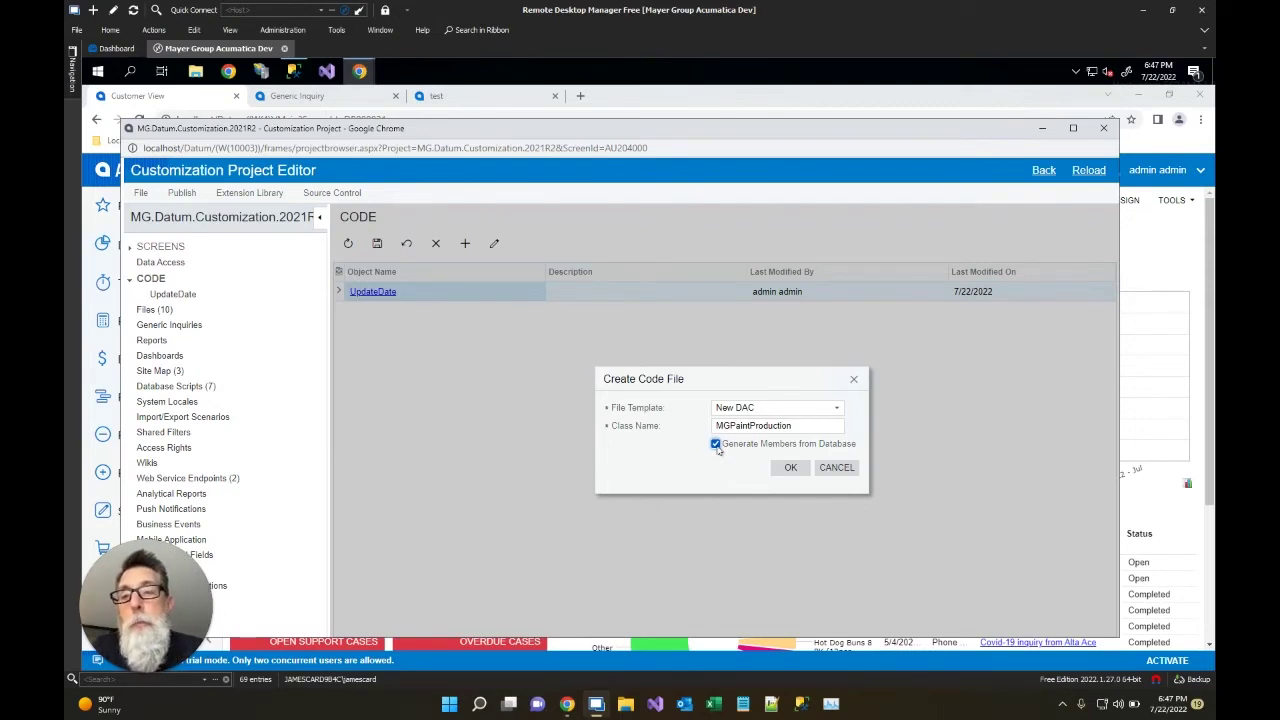
{"action": "left_click", "coordinate": [788, 467]}
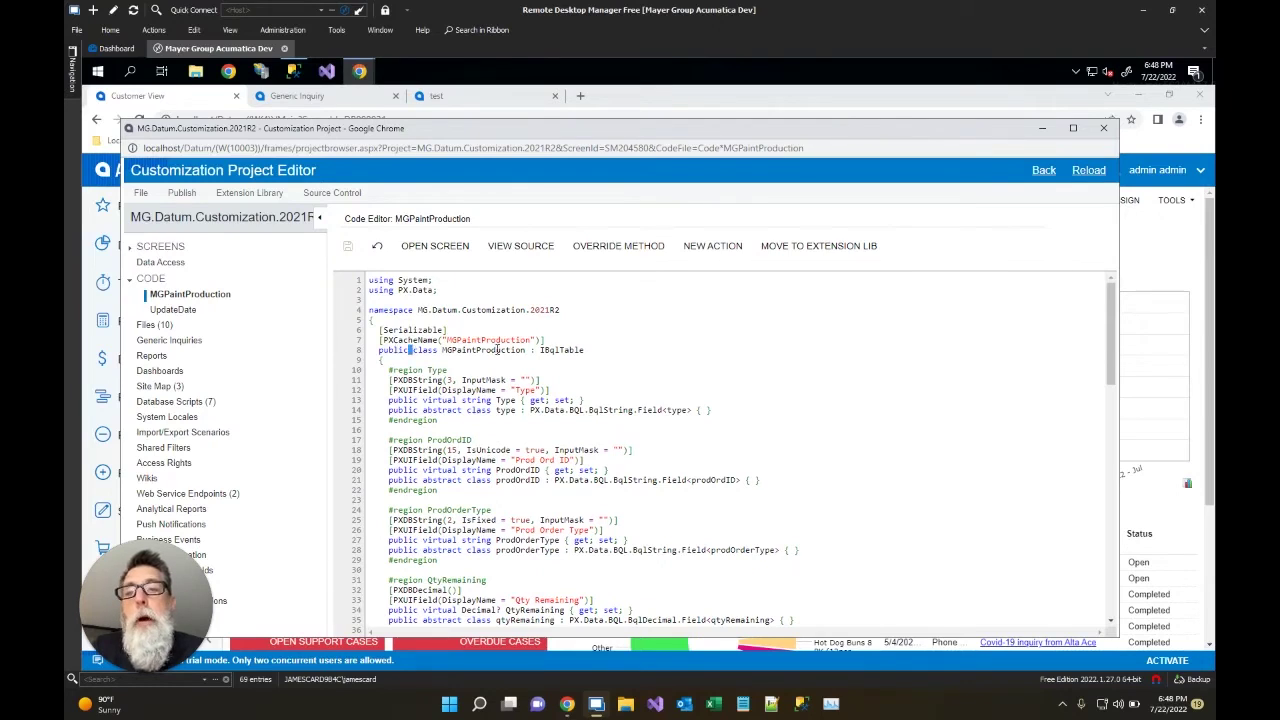
{"action": "left_click_drag", "start_coordinate": [411, 350], "coordinate": [543, 350]}
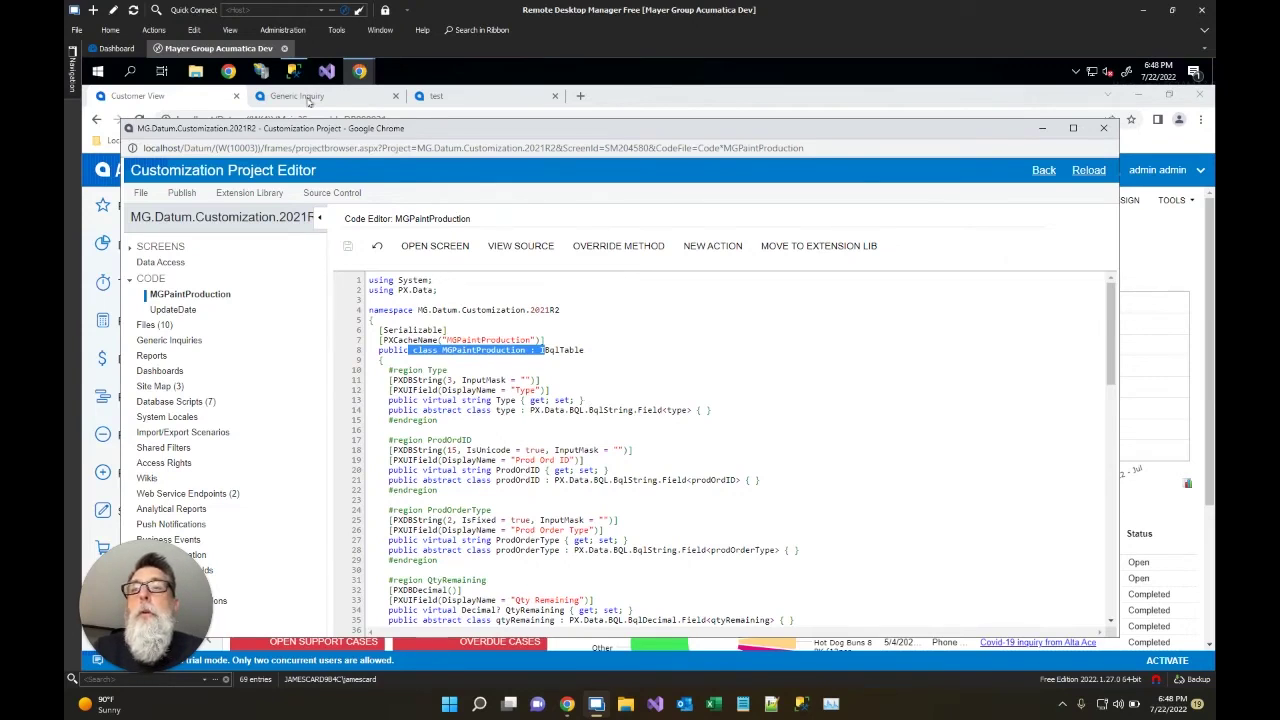
- Add the MGPaintProduction DAC as a table in the test generic inquiry
{"action": "left_click", "coordinate": [297, 96]}
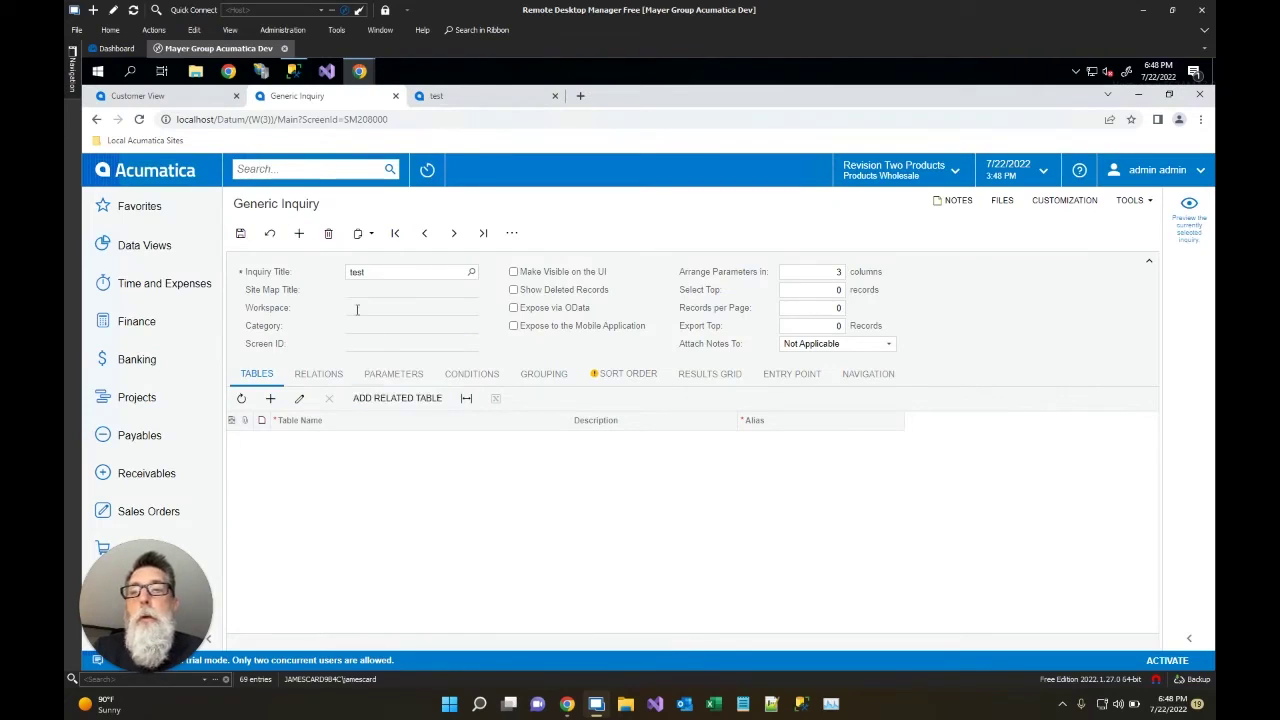
{"action": "left_click", "coordinate": [269, 399]}
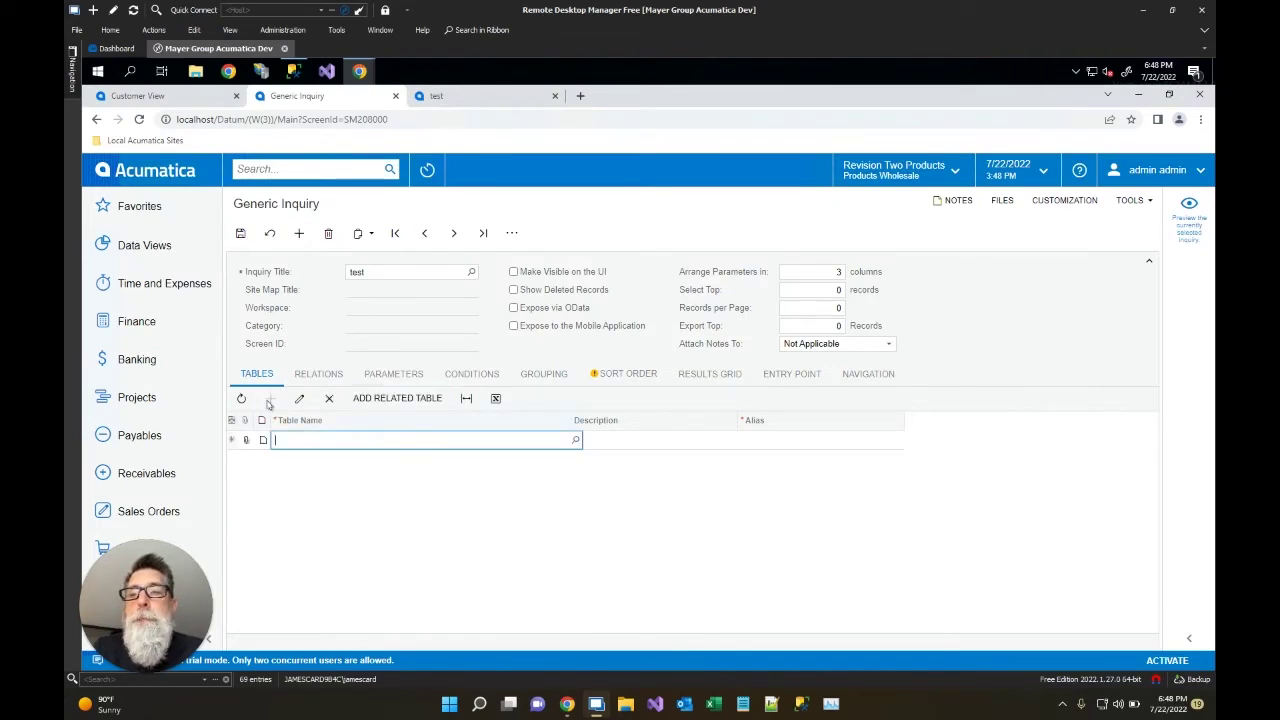
{"action": "left_click", "coordinate": [575, 441]}
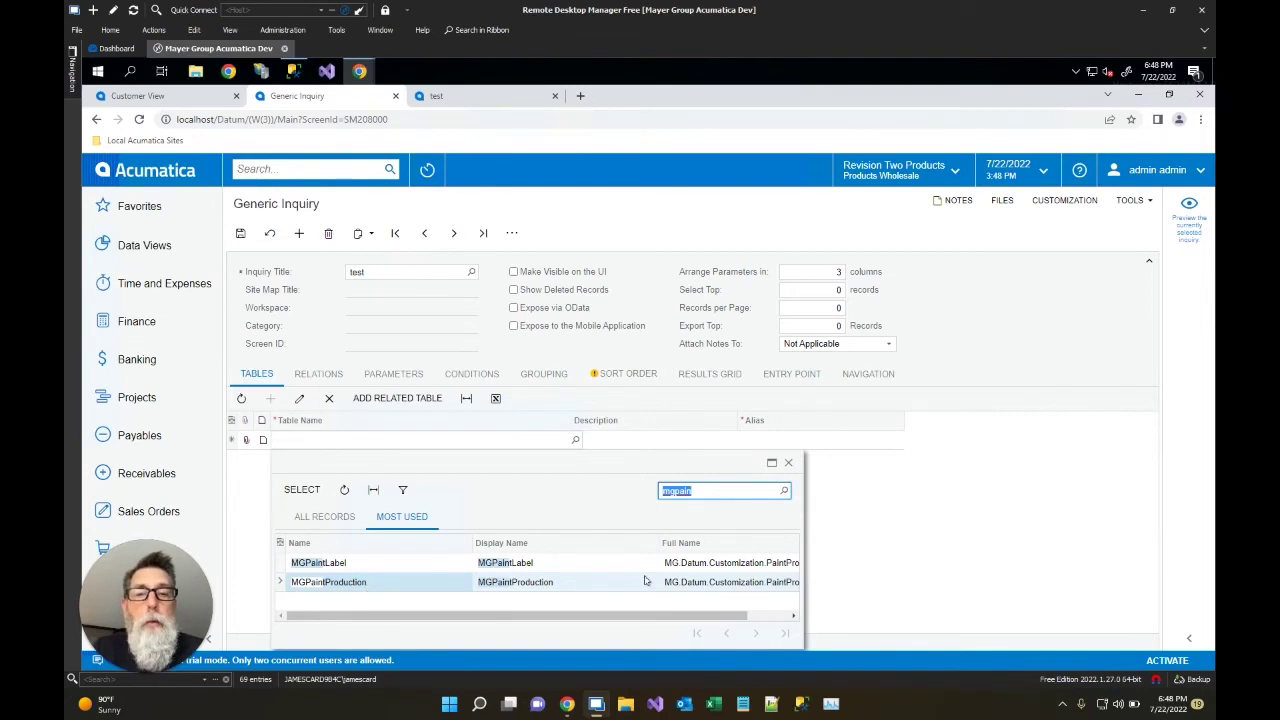
{"action": "double_click", "coordinate": [400, 583]}
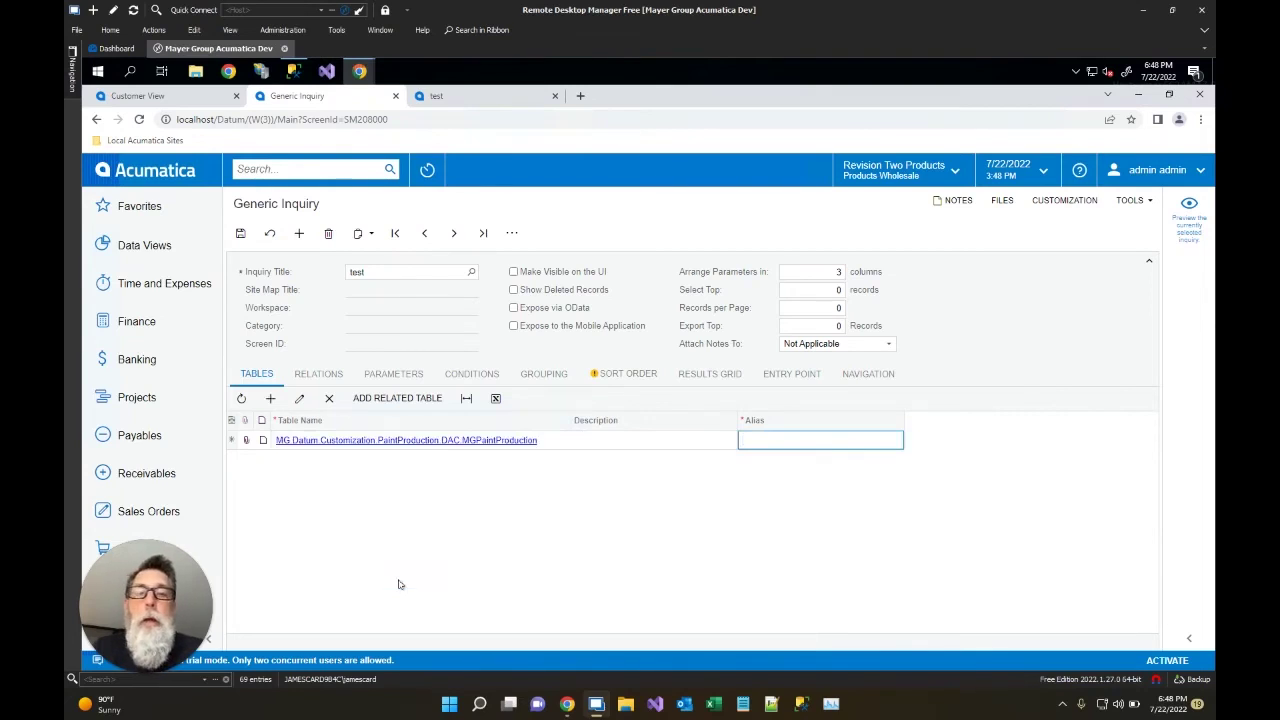
- Add all fields of MGPaintProduction to the inquiry's results grid and view the test inquiry's results
{"action": "left_click", "coordinate": [708, 378]}
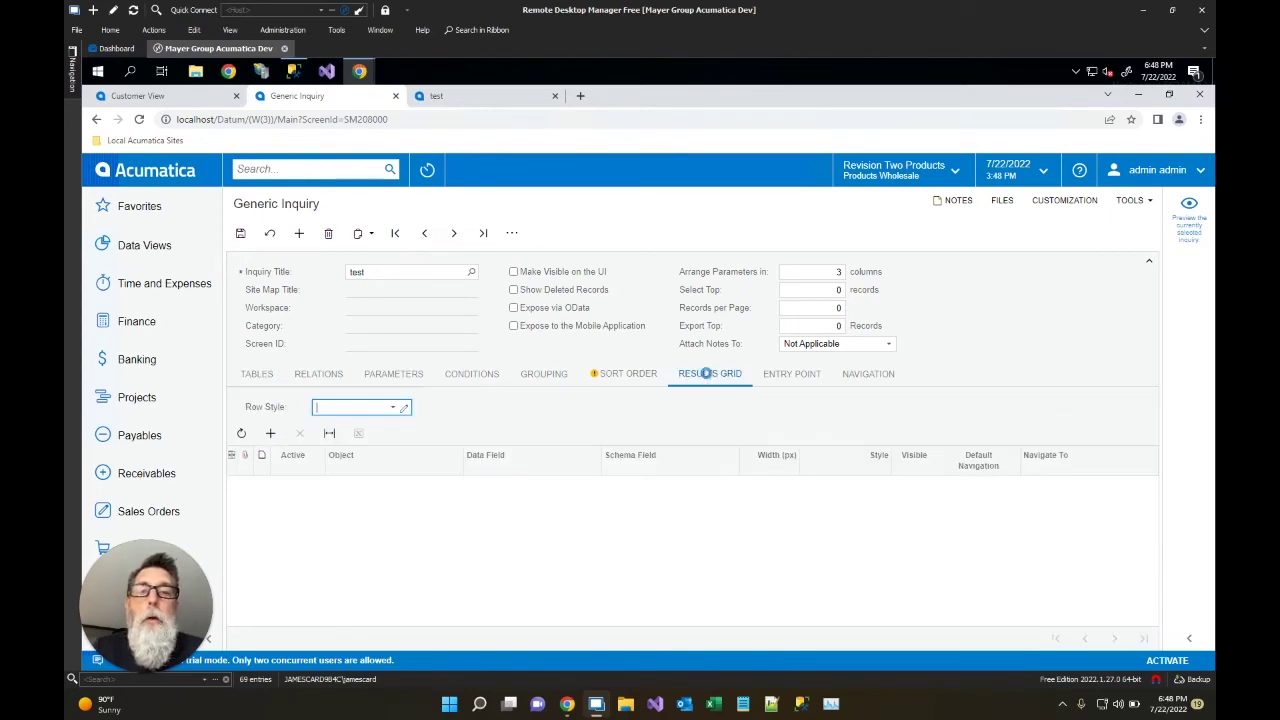
{"action": "left_click", "coordinate": [270, 433]}
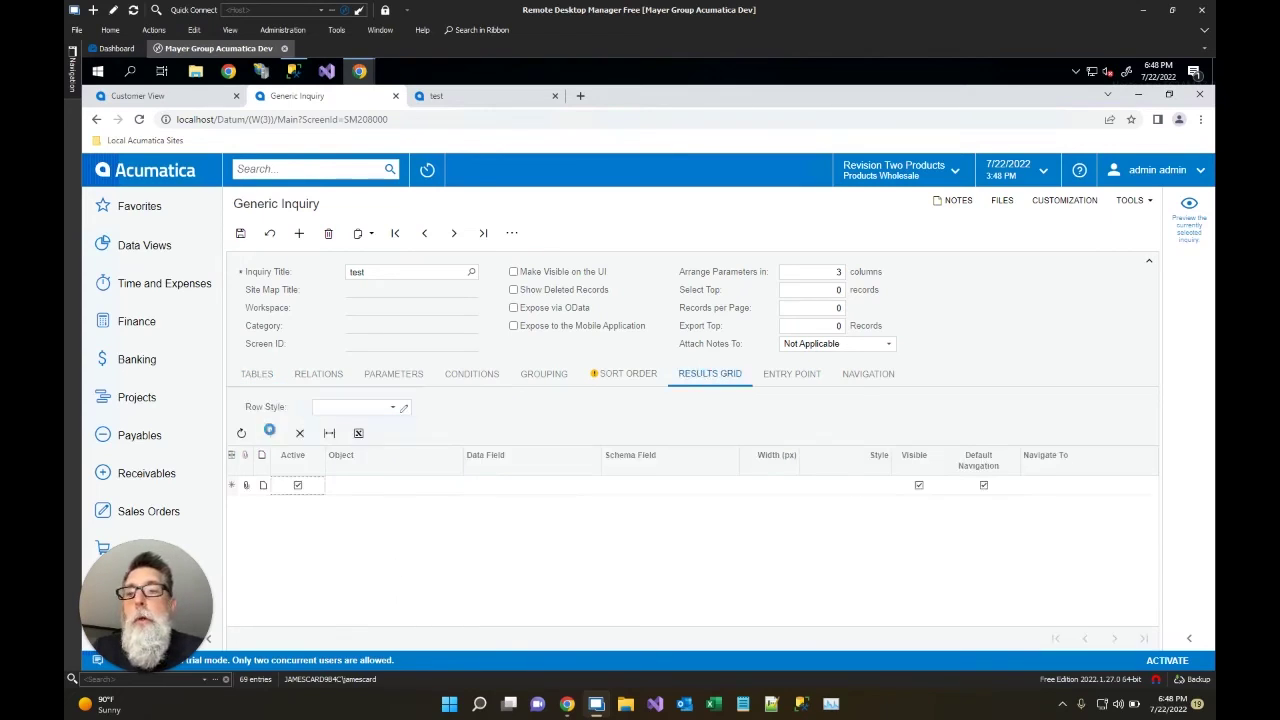
{"action": "left_click", "coordinate": [443, 490]}
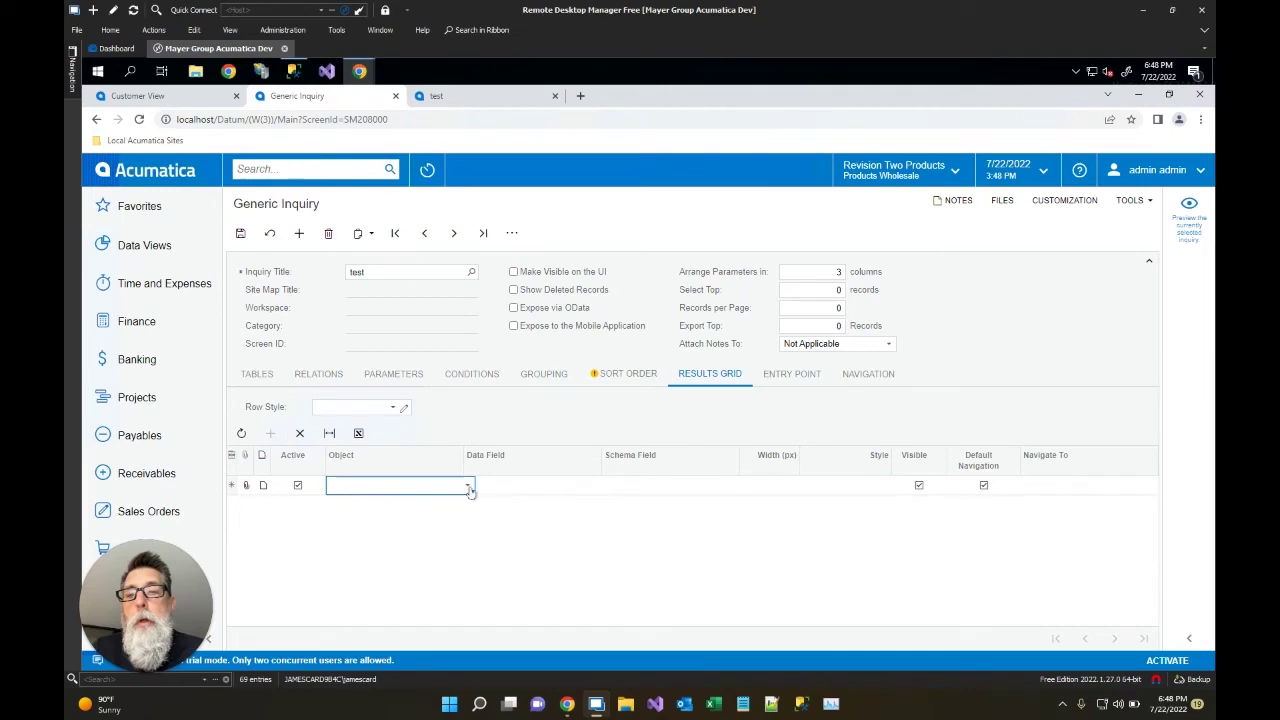
{"action": "left_click", "coordinate": [469, 487]}
{"action": "left_click", "coordinate": [442, 503]}
{"action": "left_click", "coordinate": [531, 486]}
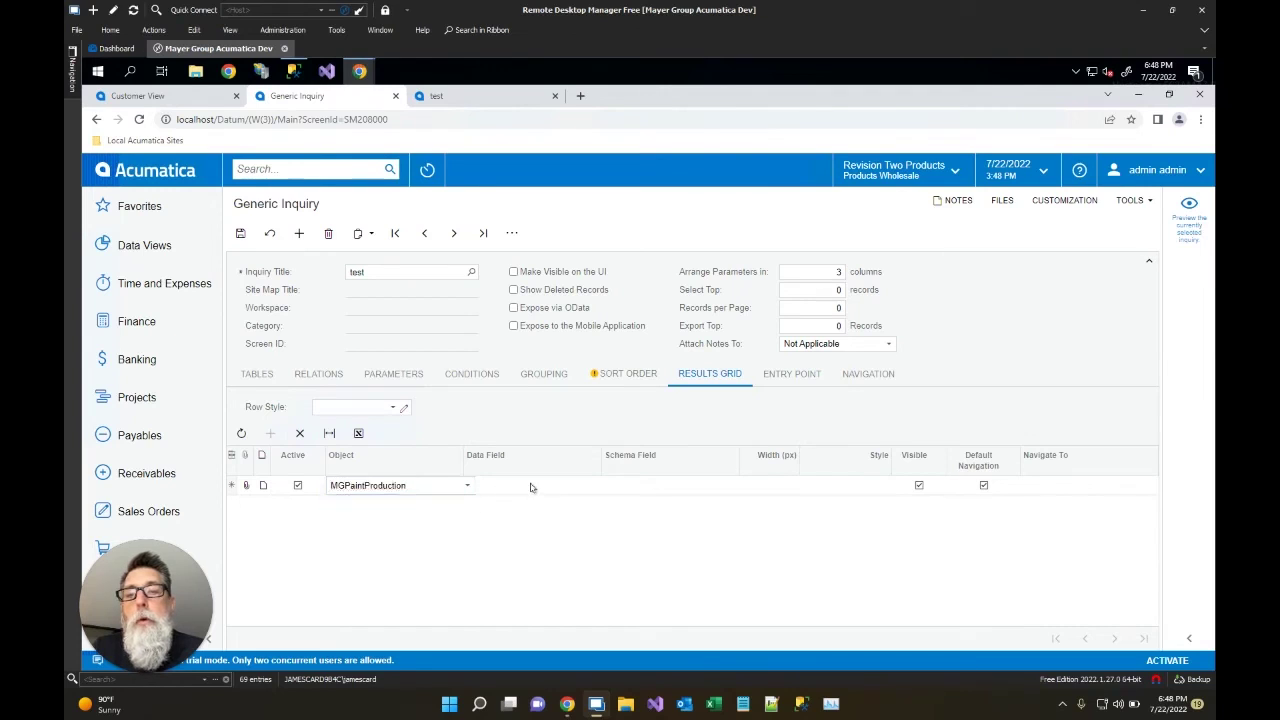
{"action": "left_click", "coordinate": [604, 486]}
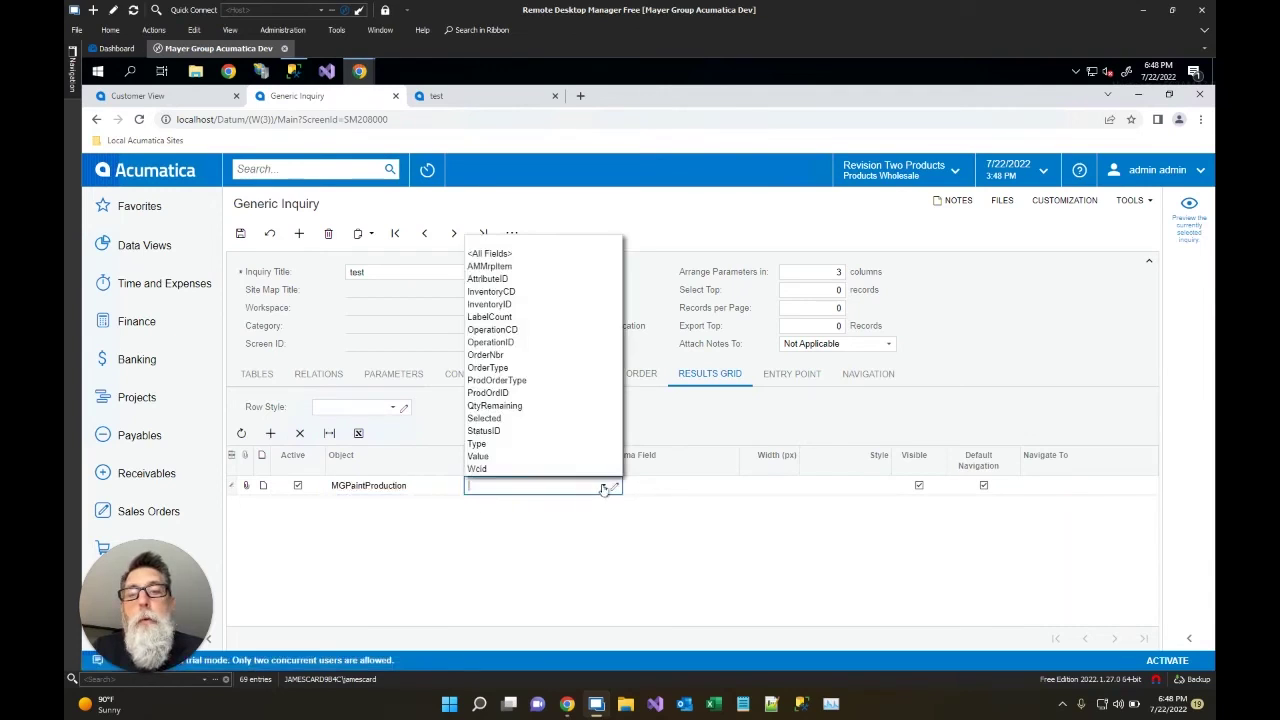
{"action": "left_click", "coordinate": [502, 256]}
{"action": "key", "text": "Tab"}
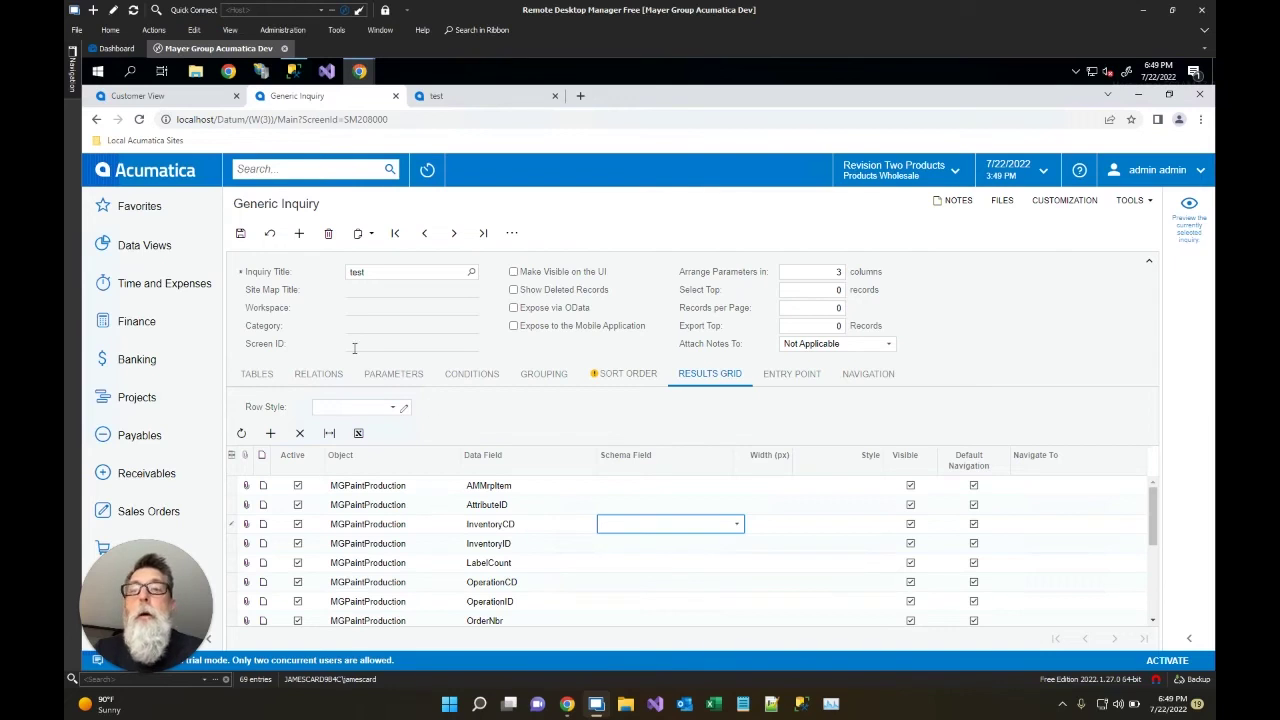
{"action": "left_click", "coordinate": [462, 100]}
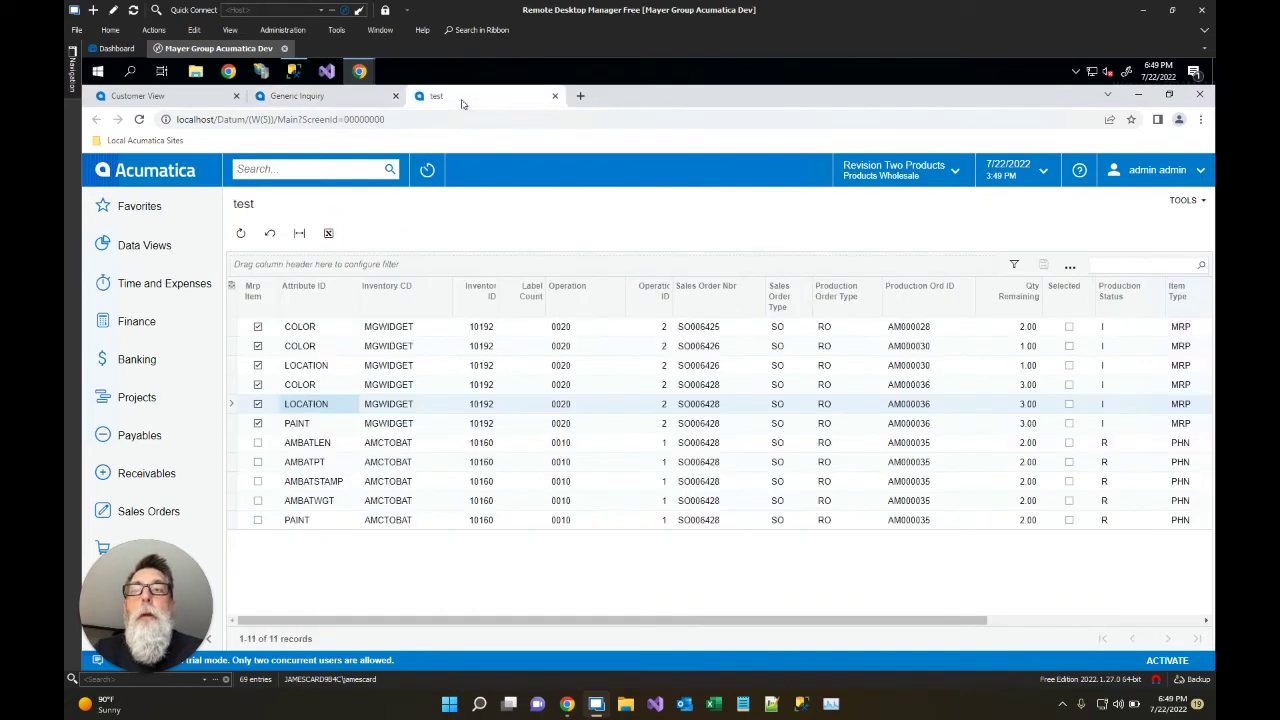